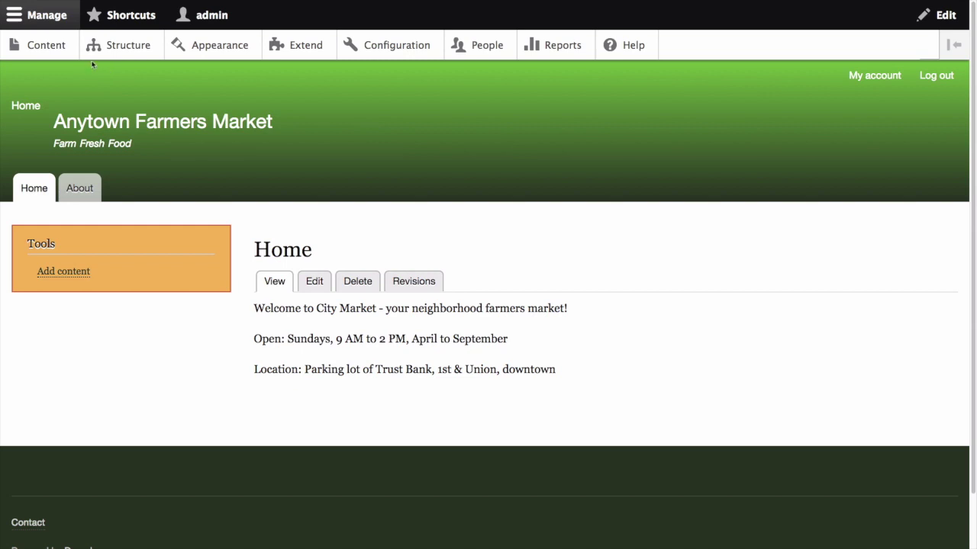
Create a new taxonomy vocabulary named Ingredients without a description
left_click(125, 48)
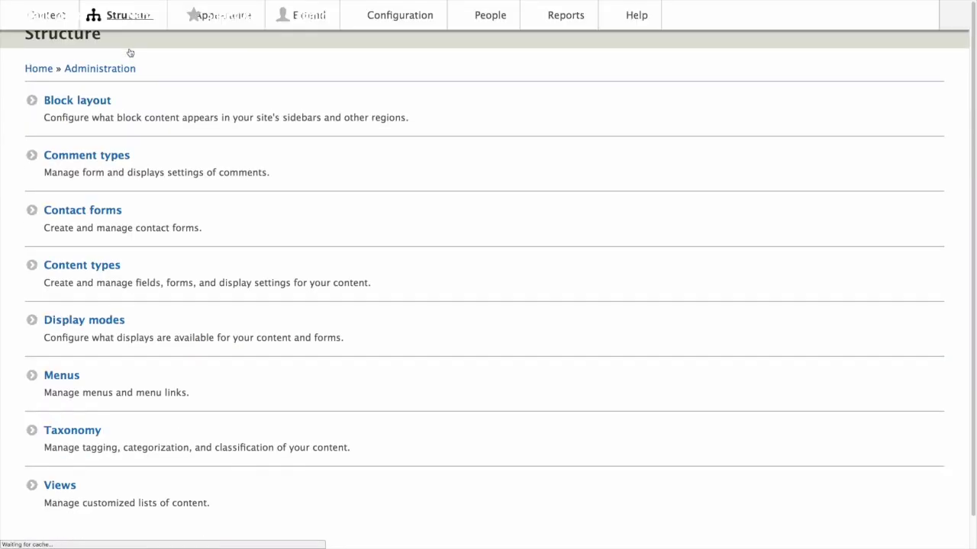
left_click(82, 492)
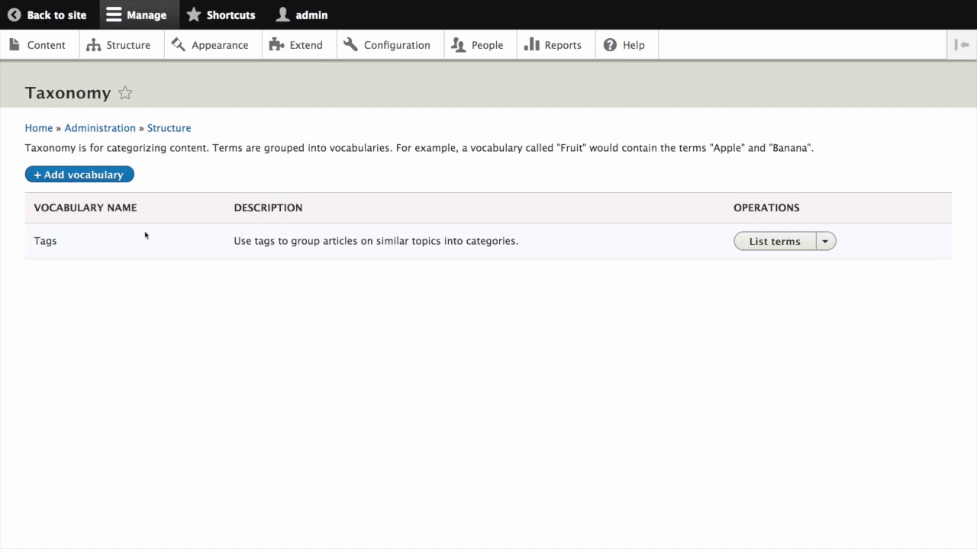
left_click(92, 176)
left_click(97, 174)
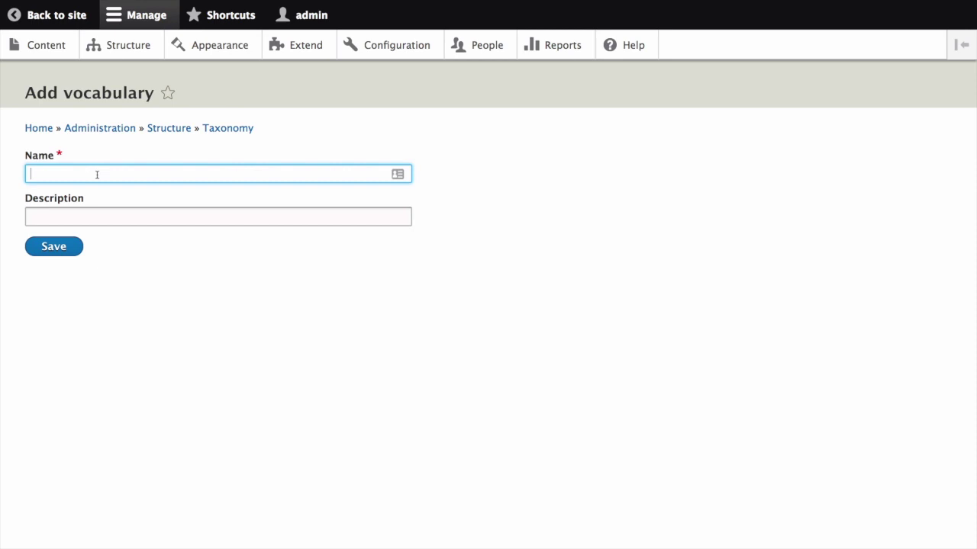
type("Ingredients")
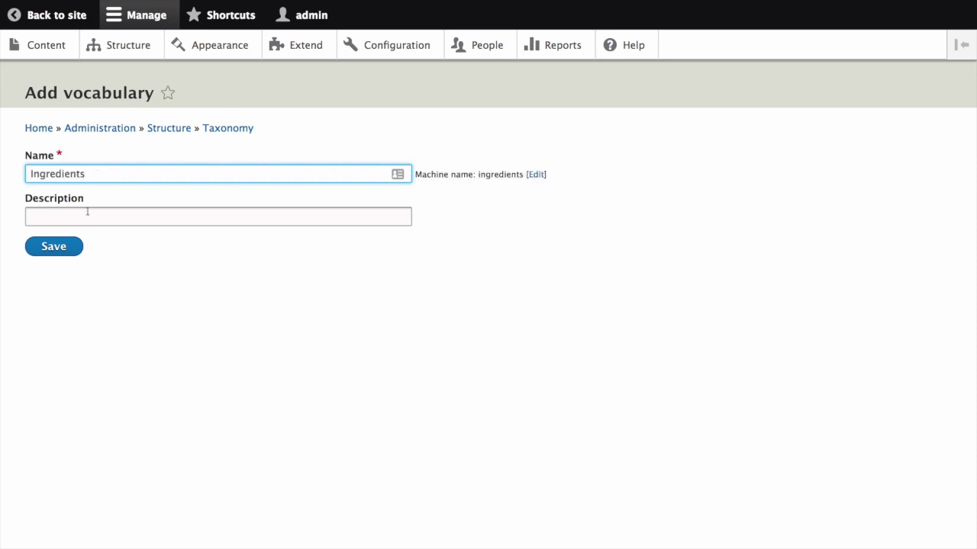
left_click(58, 248)
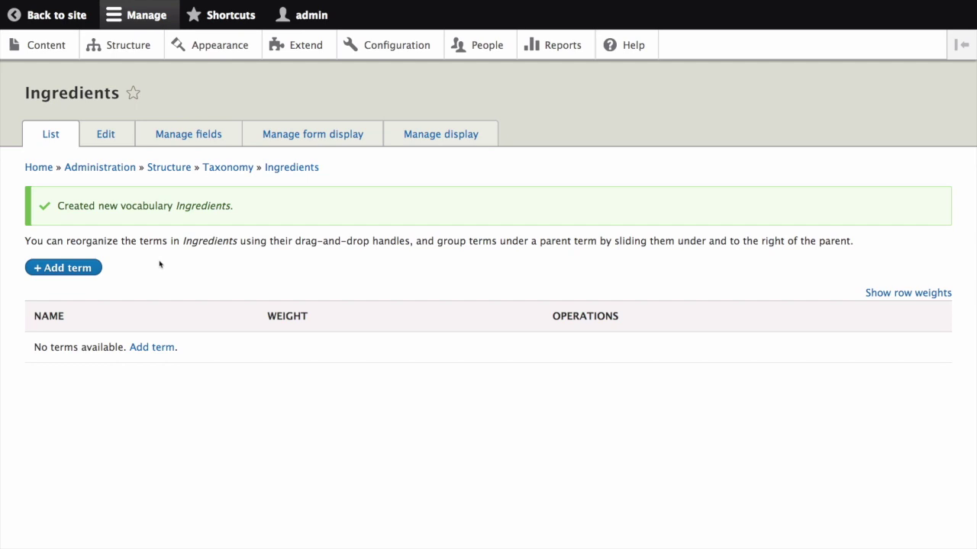
Add the term Butter to the Ingredients vocabulary and save it
left_click(72, 271)
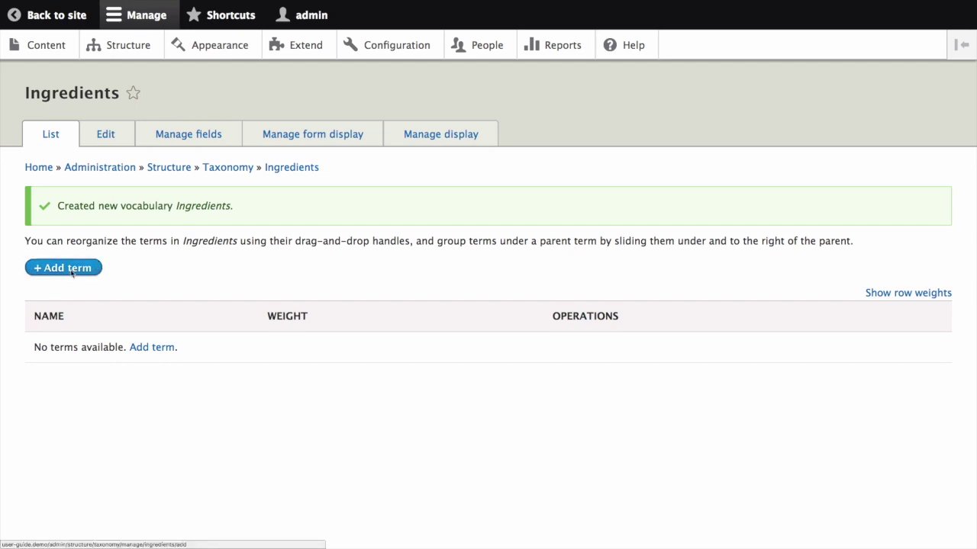
left_click(92, 174)
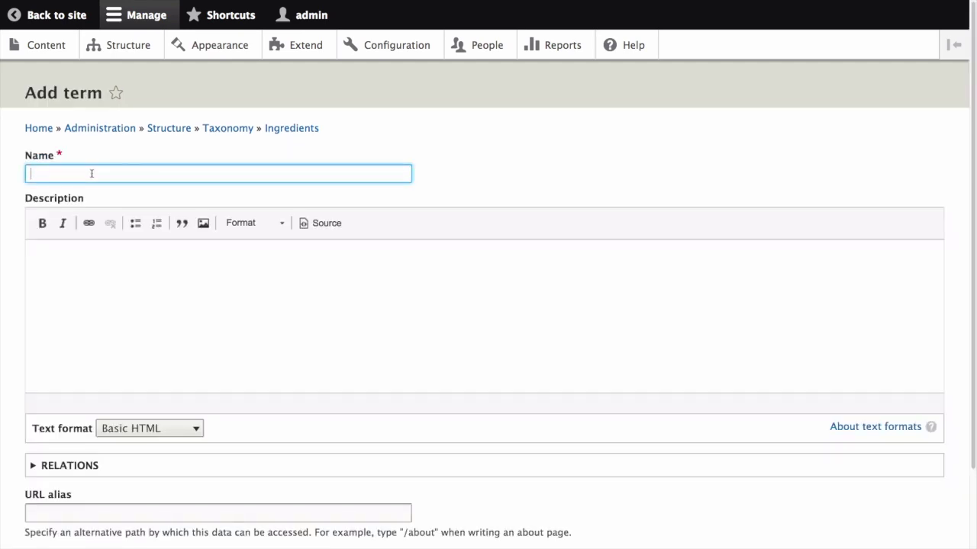
type("Butter")
scroll(113, 247, "down", 3)
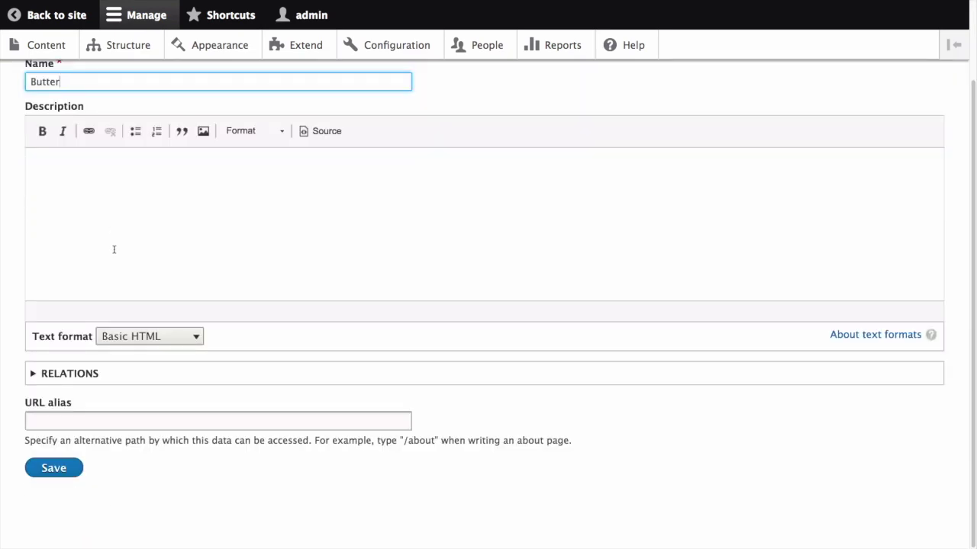
left_click(54, 468)
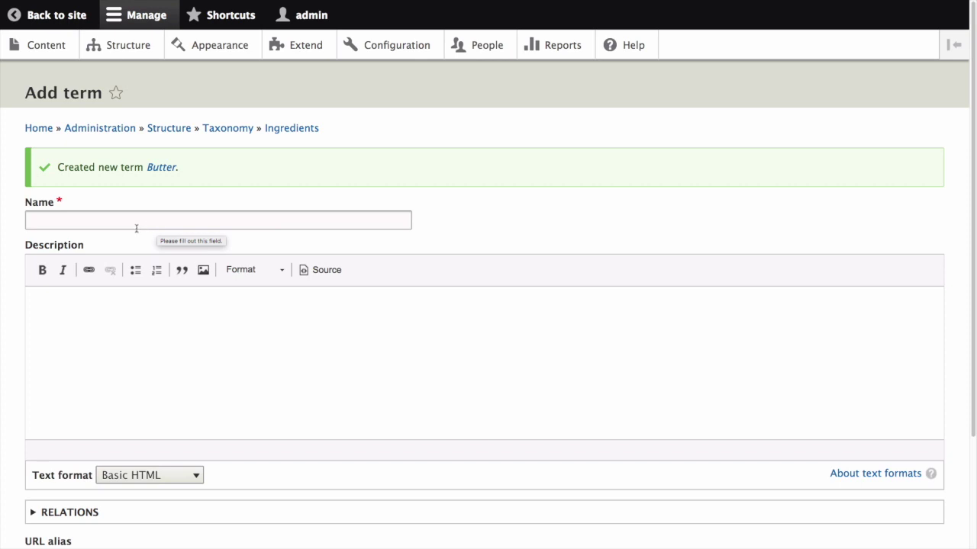
Add the terms Eggs and Milk to the Ingredients vocabulary, saving each one
left_click(123, 220)
type("Eggs")
scroll(119, 347, "down", 4)
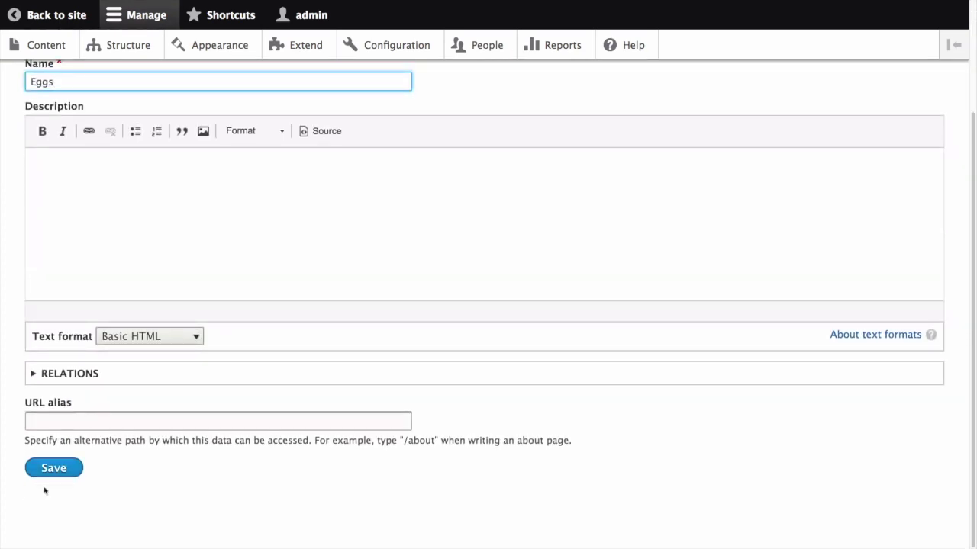
left_click(52, 468)
type("Milk")
scroll(71, 456, "down", 4)
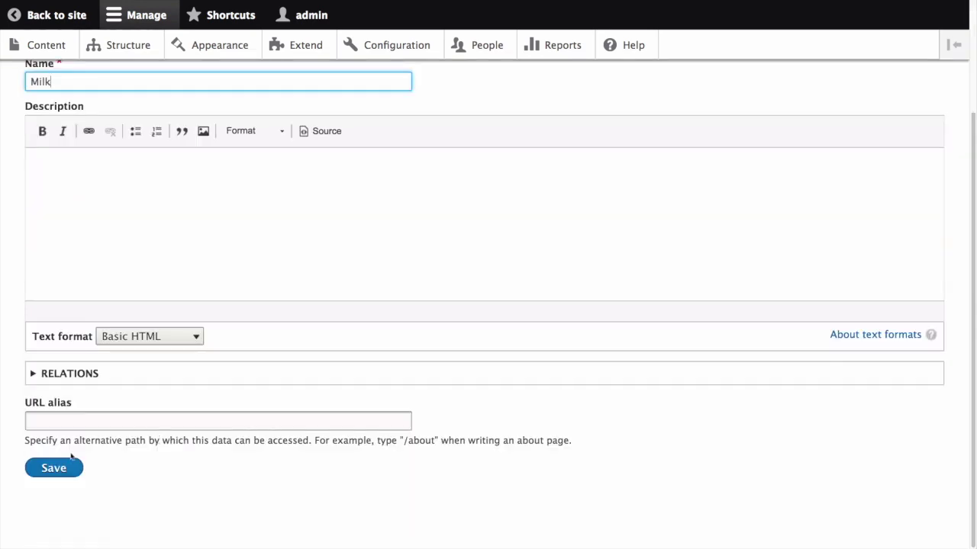
left_click(71, 463)
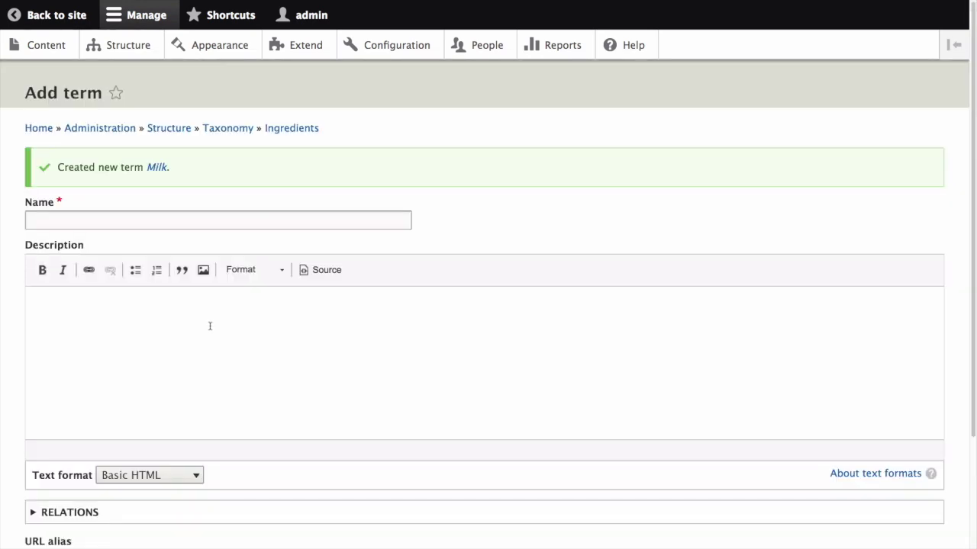
Add a new Taxonomy term reference field labelled Ingredients to the Recipe content type
left_click(283, 129)
left_click(227, 170)
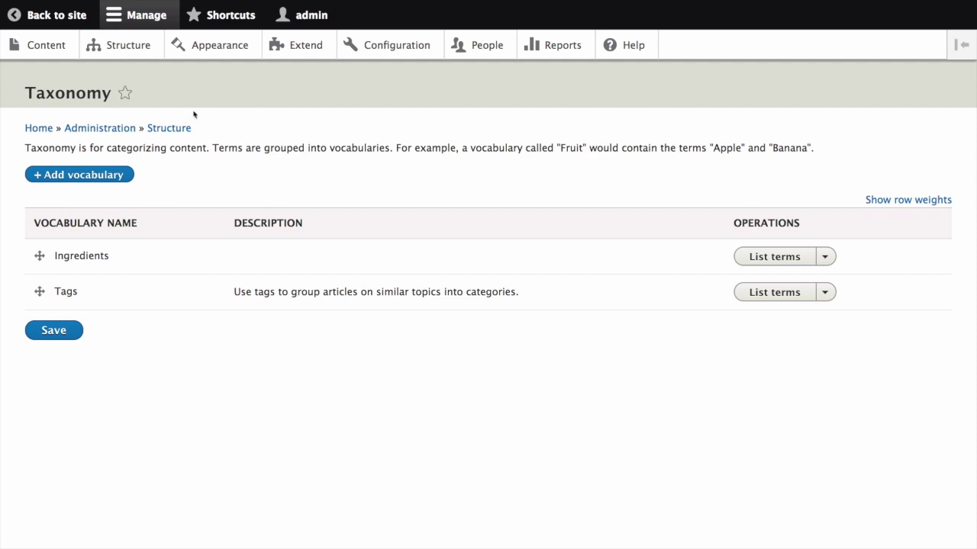
left_click(116, 44)
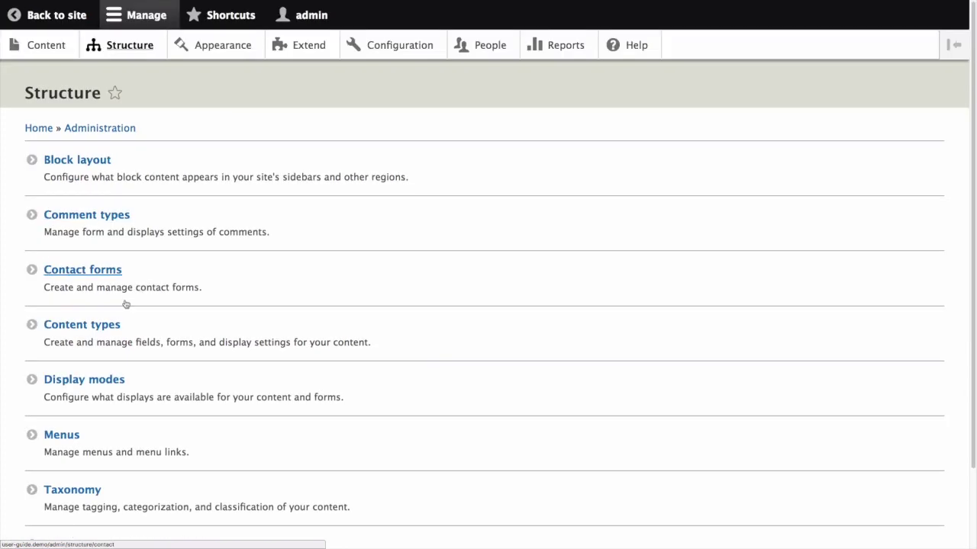
left_click(102, 328)
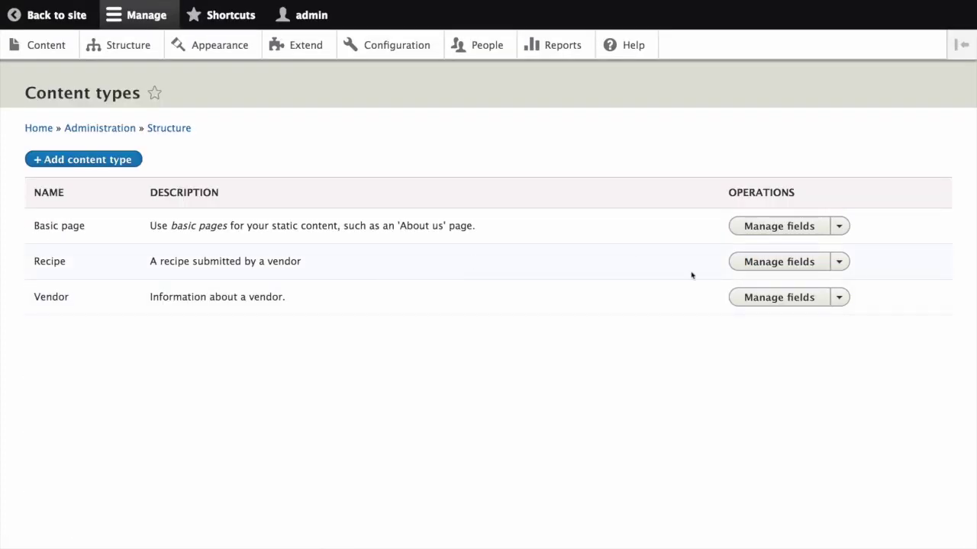
left_click(772, 263)
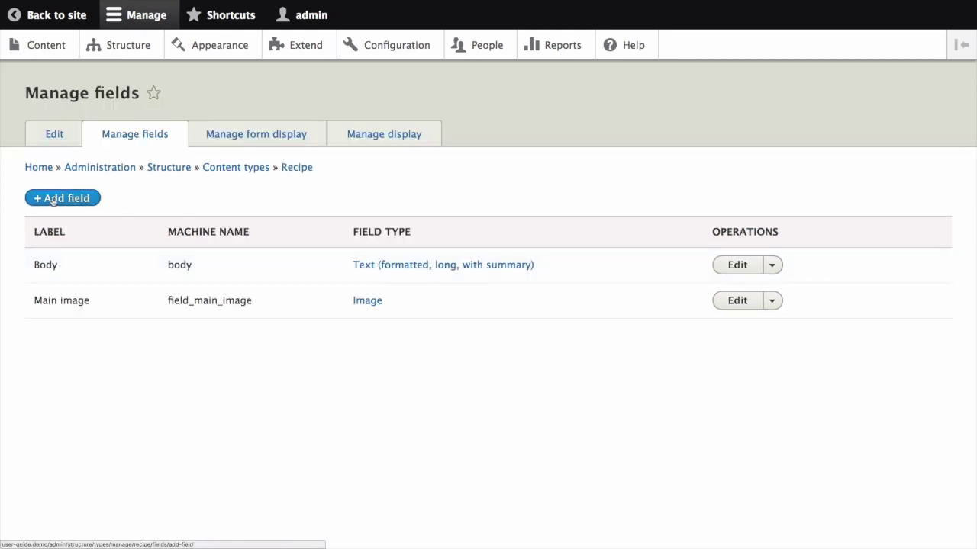
left_click(53, 200)
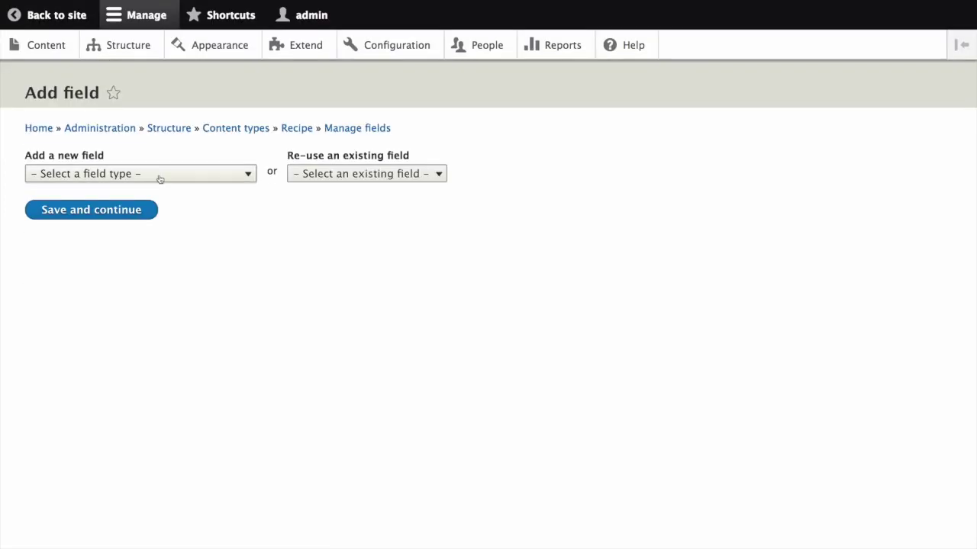
left_click(160, 174)
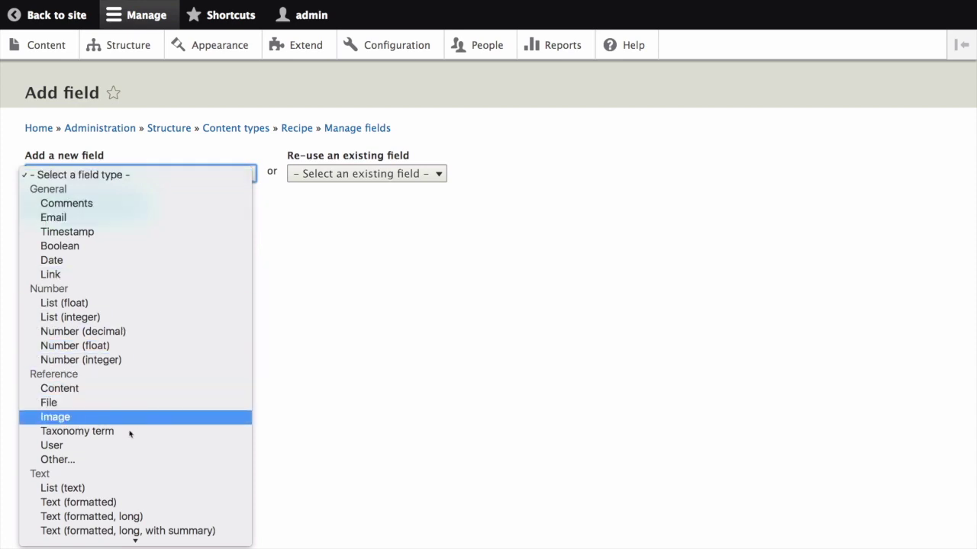
left_click(97, 437)
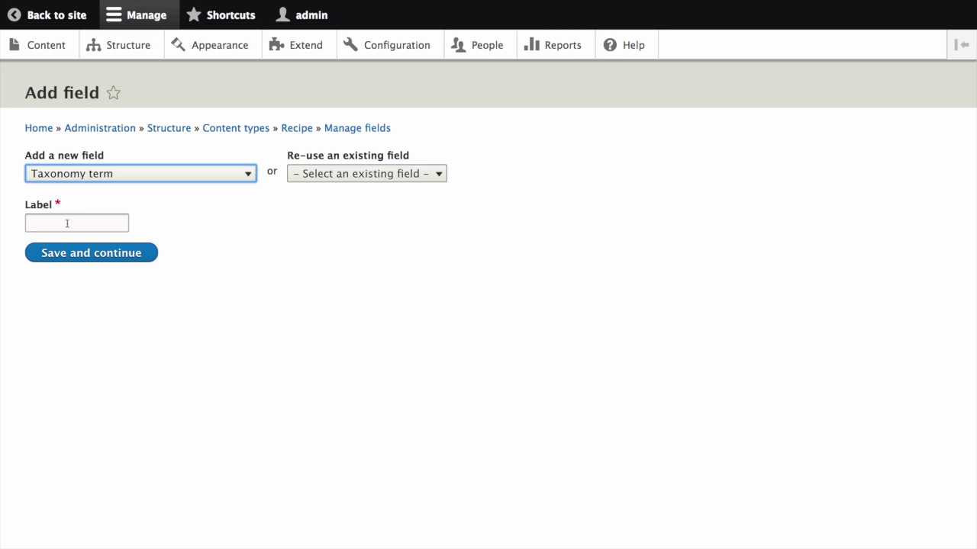
left_click(67, 223)
type("Ingredients")
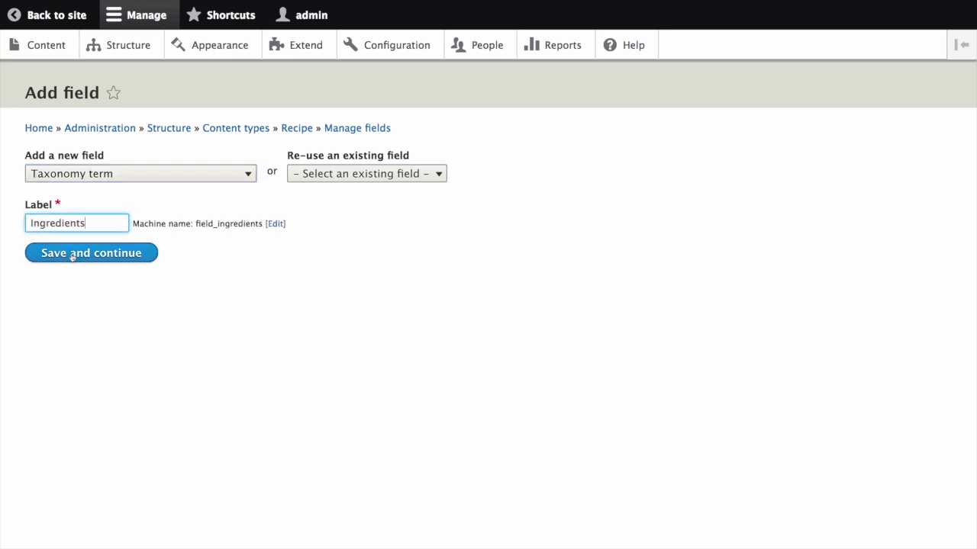
left_click(72, 257)
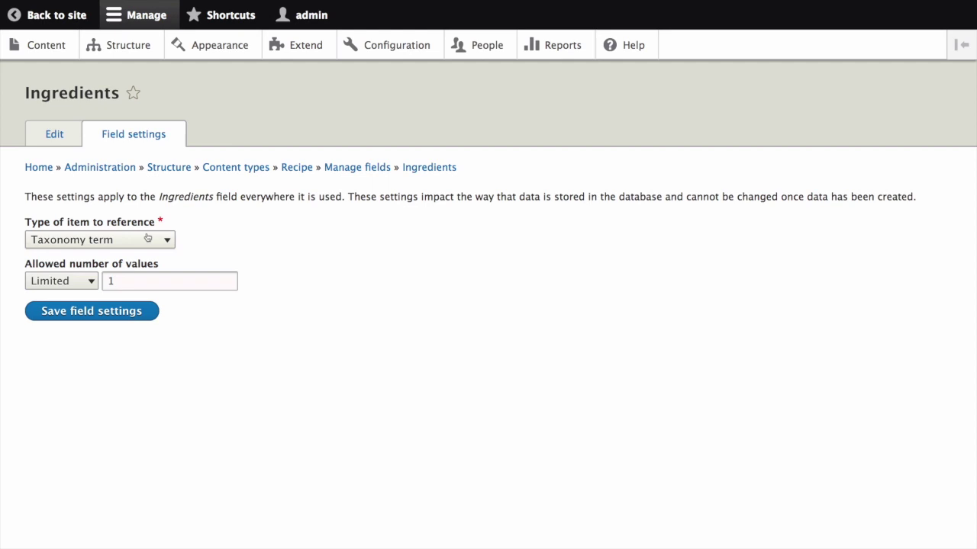
Keep Taxonomy term as the item type to reference, allow Unlimited values, and save the field settings
left_click(154, 241)
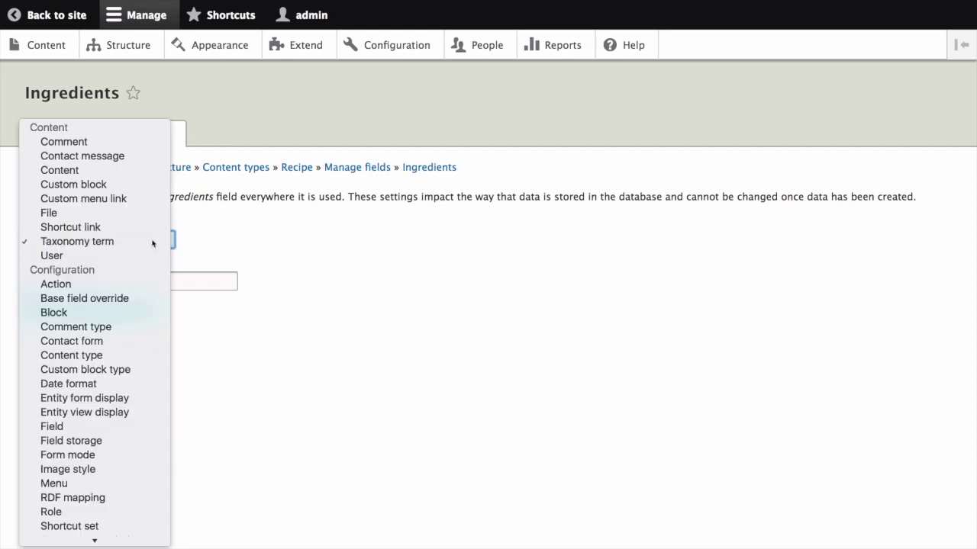
left_click(153, 242)
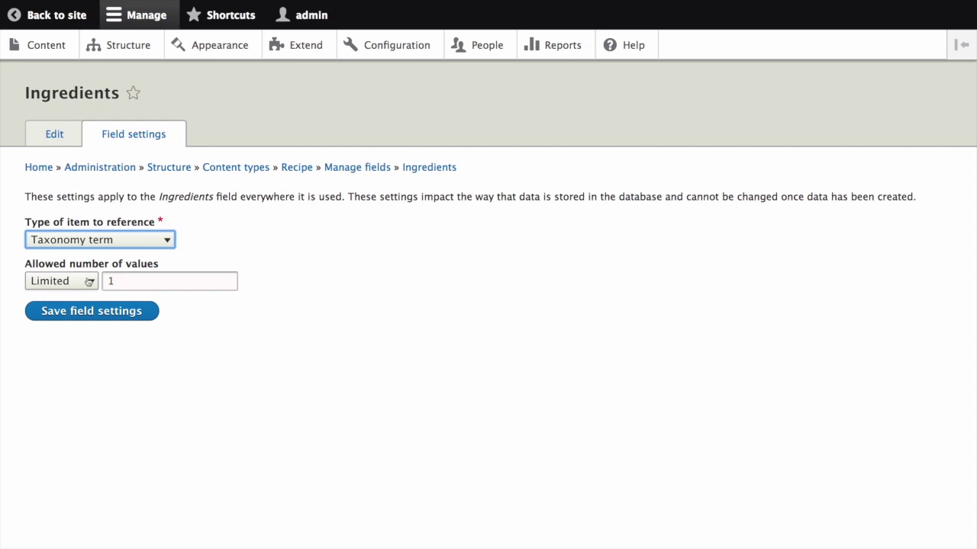
left_click(89, 281)
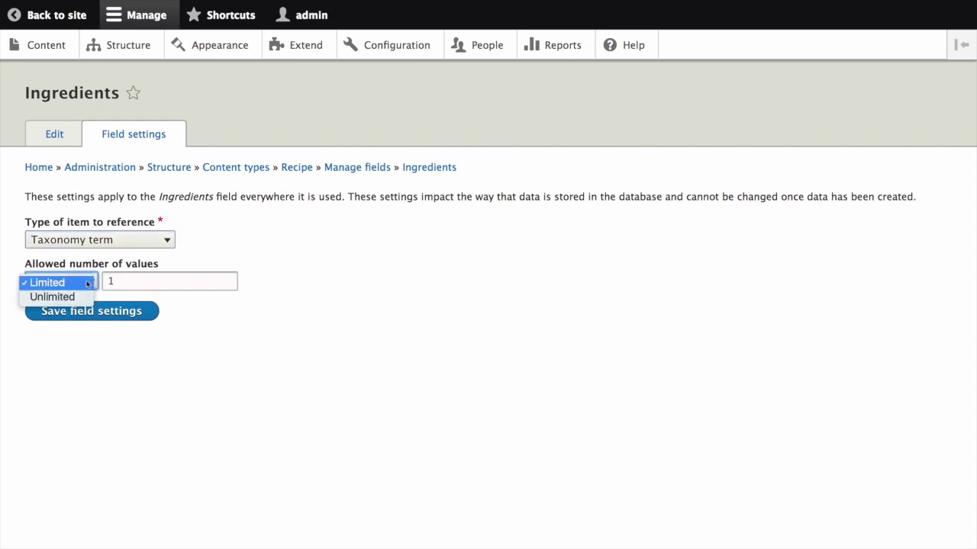
left_click(51, 295)
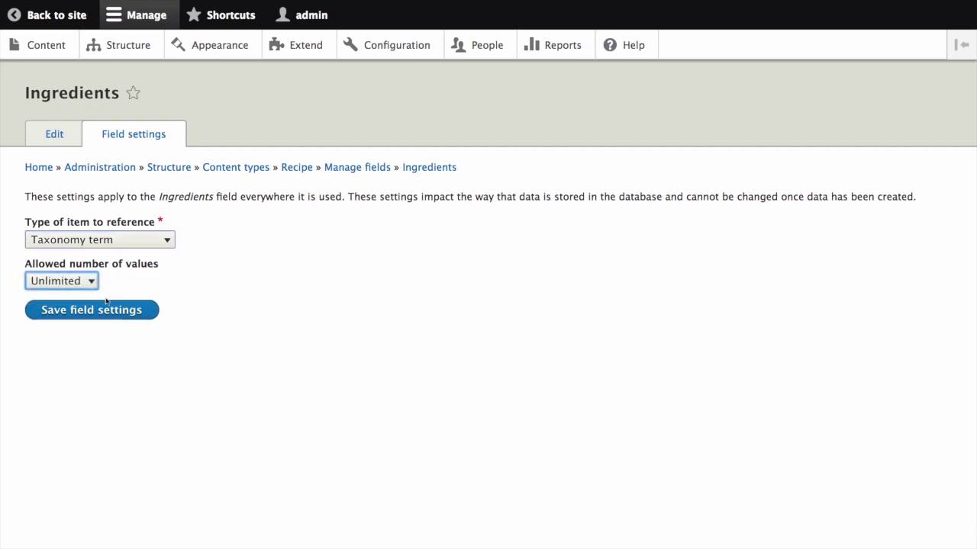
left_click(87, 312)
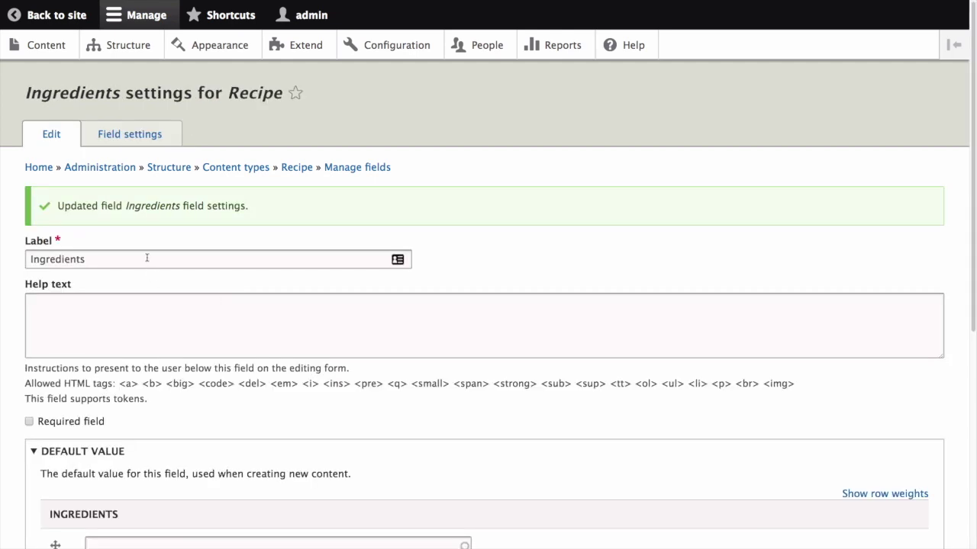
Enter the field's help text "Enter ingredients that site visitors might want to search for."
left_click(118, 309)
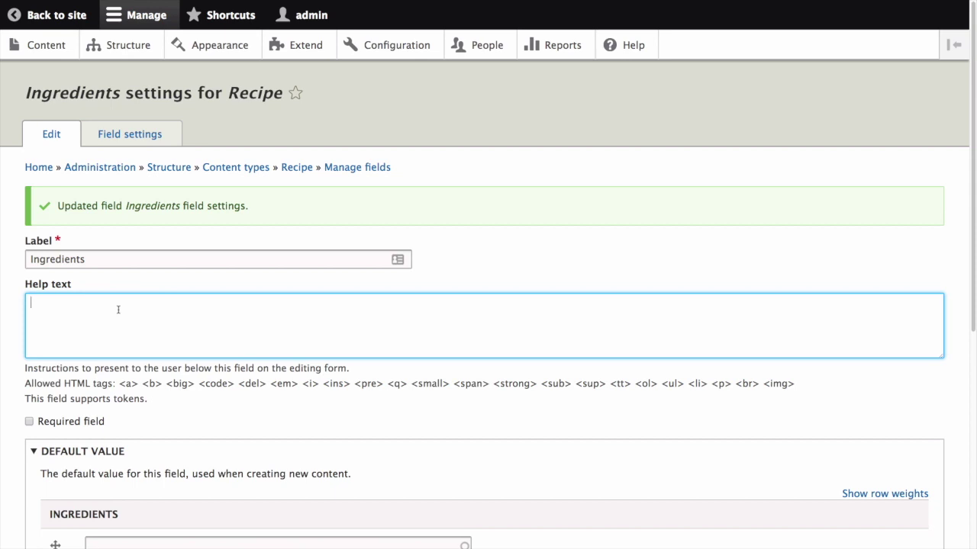
type("Enter ingredients that site visitors might want to search for.")
scroll(271, 337, "down", 2)
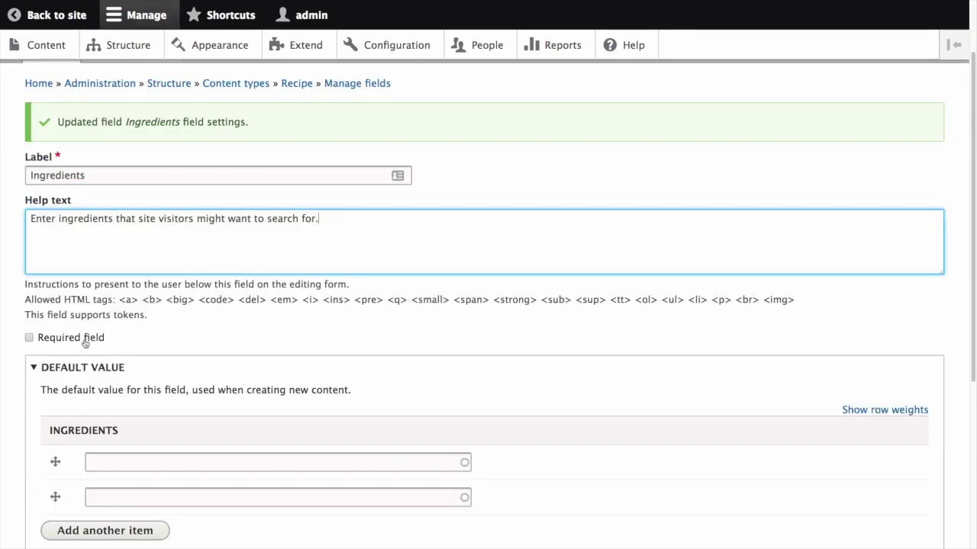
Keep the Default reference method, allow creating missing referenced entities, make the Ingredients vocabulary available, and save the settings
scroll(145, 342, "down", 3)
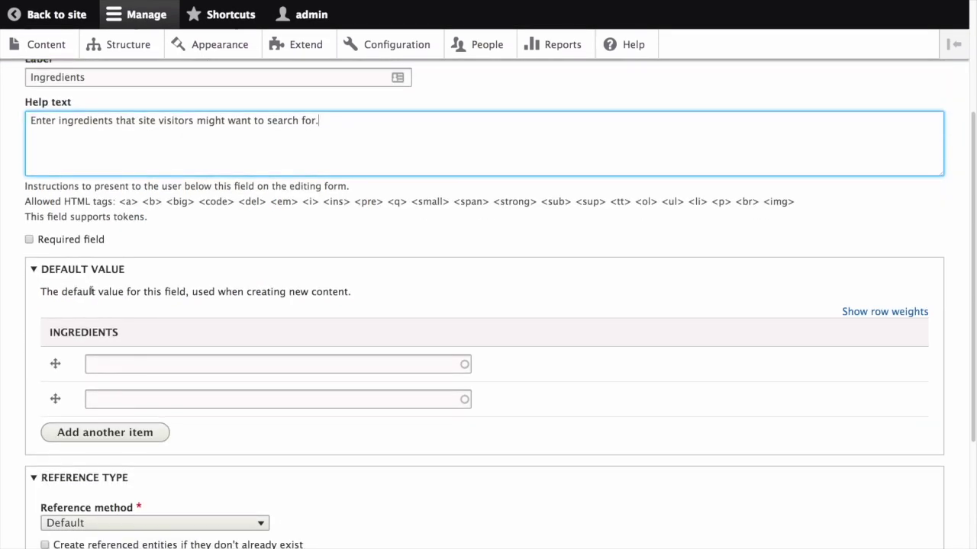
scroll(139, 319, "down", 4)
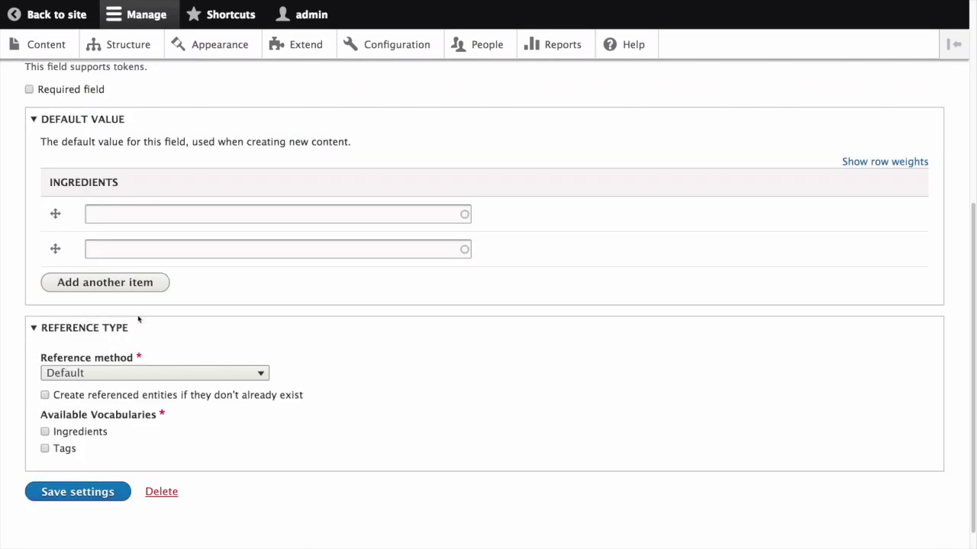
scroll(139, 319, "down", 1)
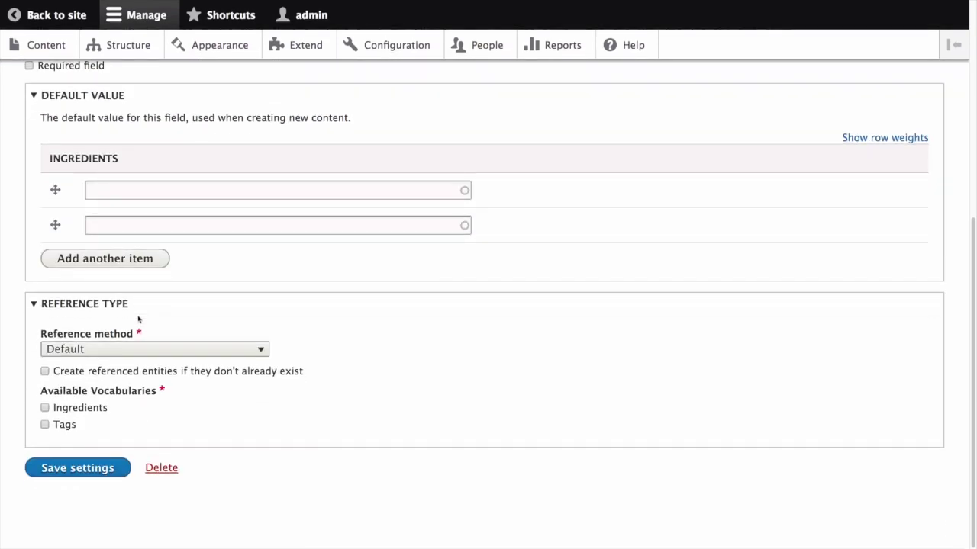
left_click(182, 351)
left_click(57, 349)
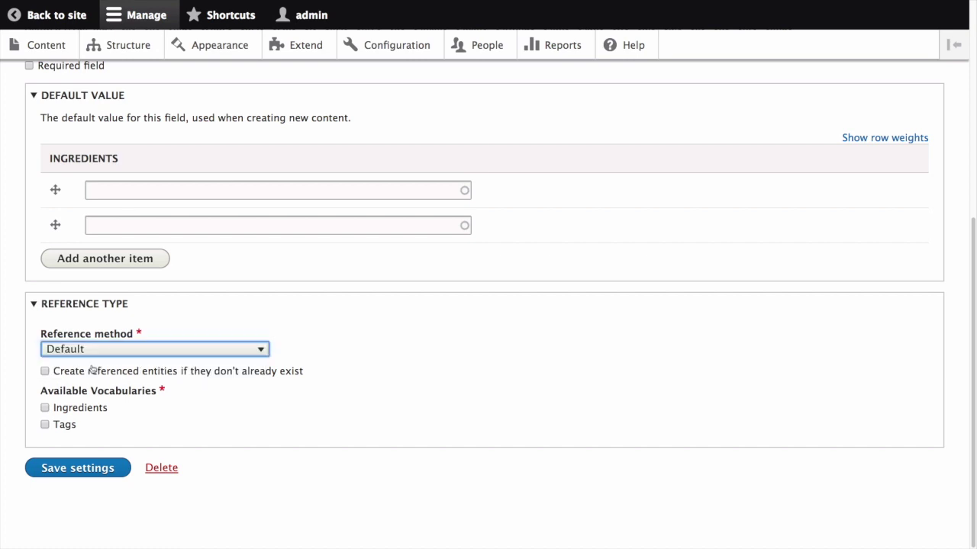
left_click(45, 371)
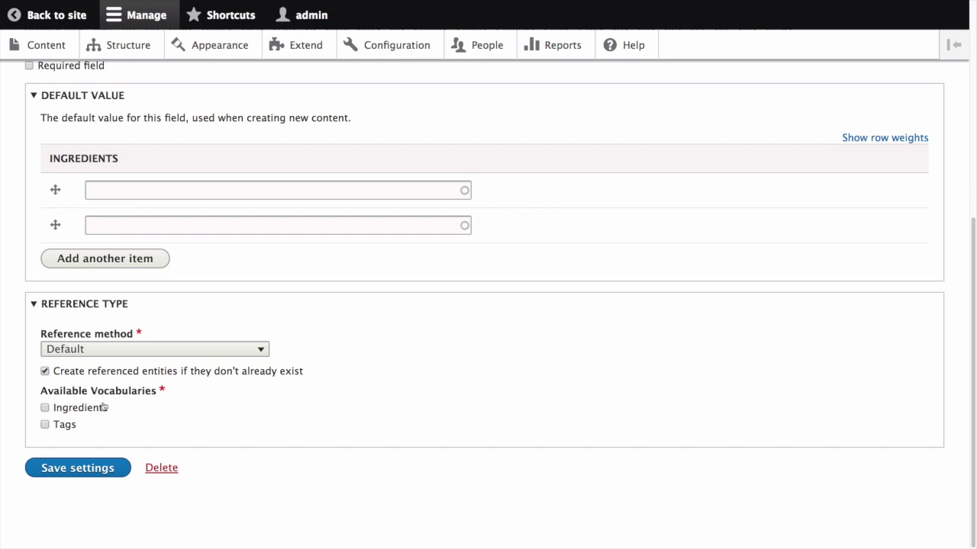
left_click(45, 409)
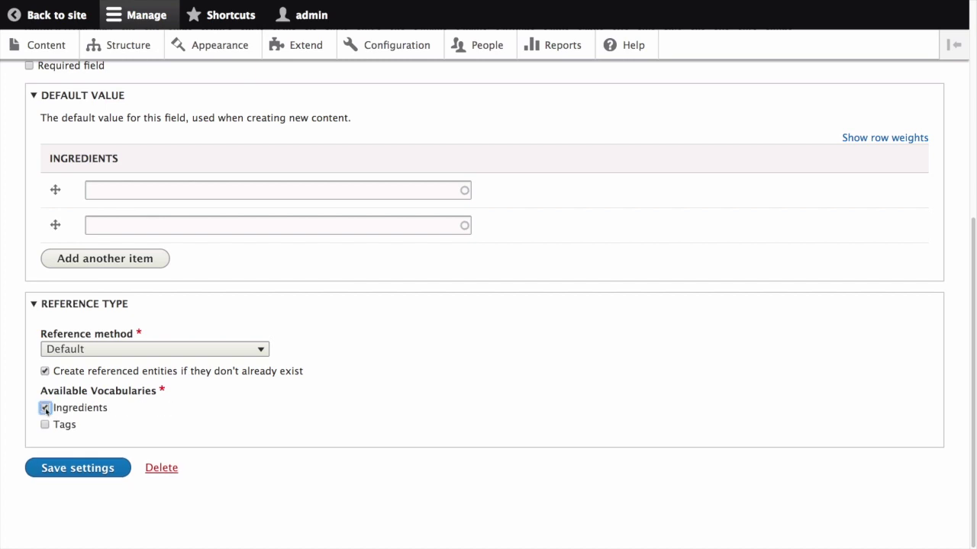
left_click(66, 468)
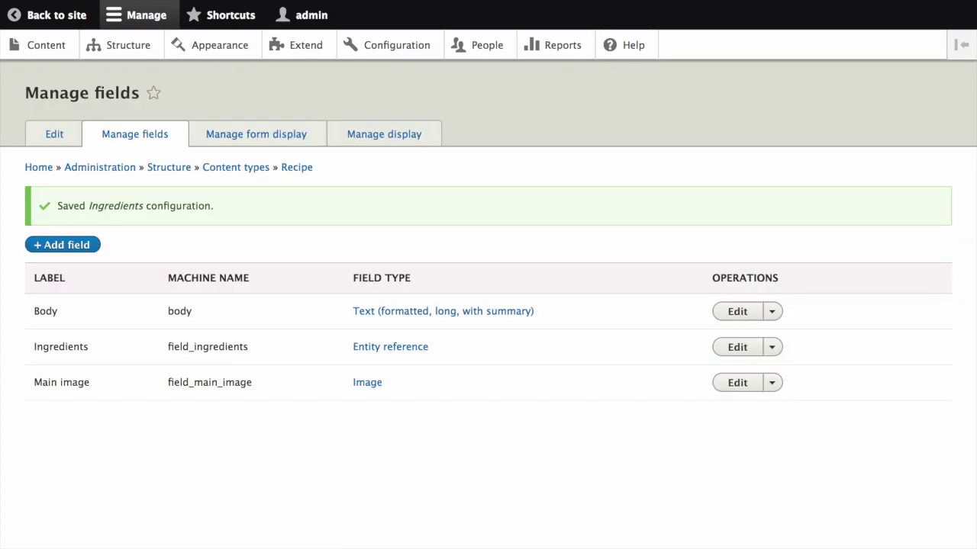